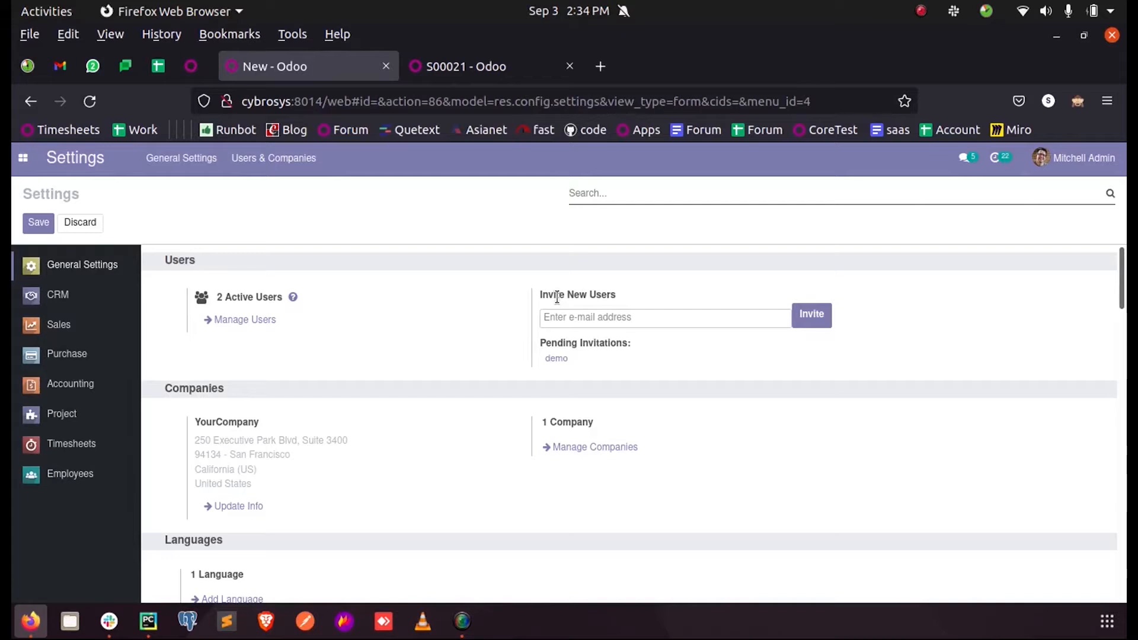
Step: Reach tip TIPS00001 in the Tips and Tricks app and start editing it
{"action": "left_click", "coordinate": [21, 158]}
{"action": "left_click", "coordinate": [53, 286]}
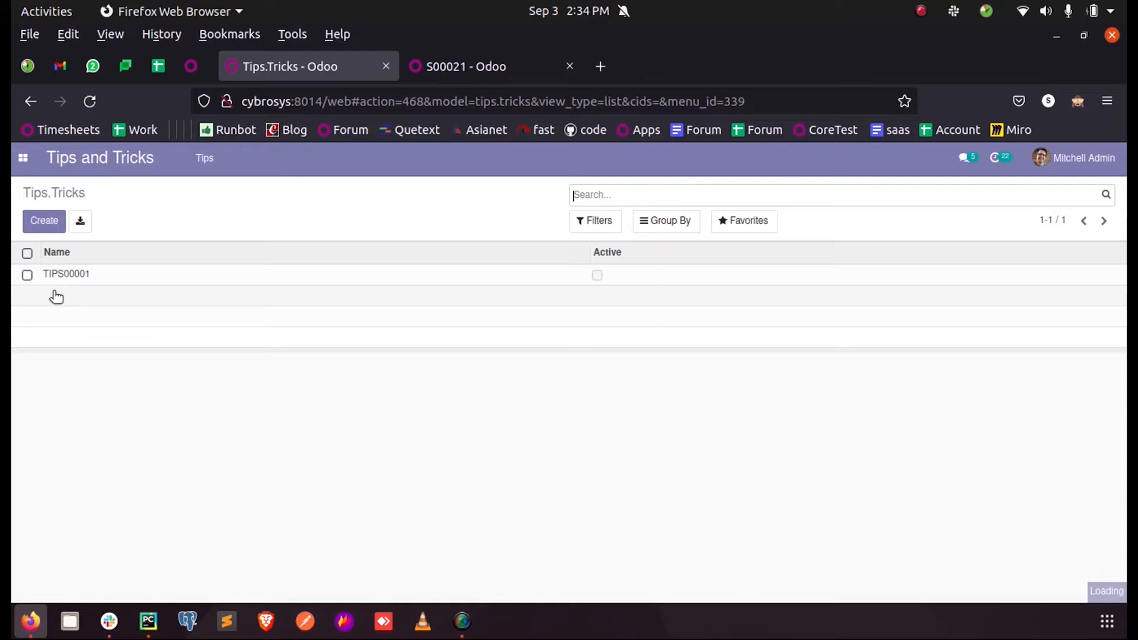
{"action": "left_click", "coordinate": [187, 278]}
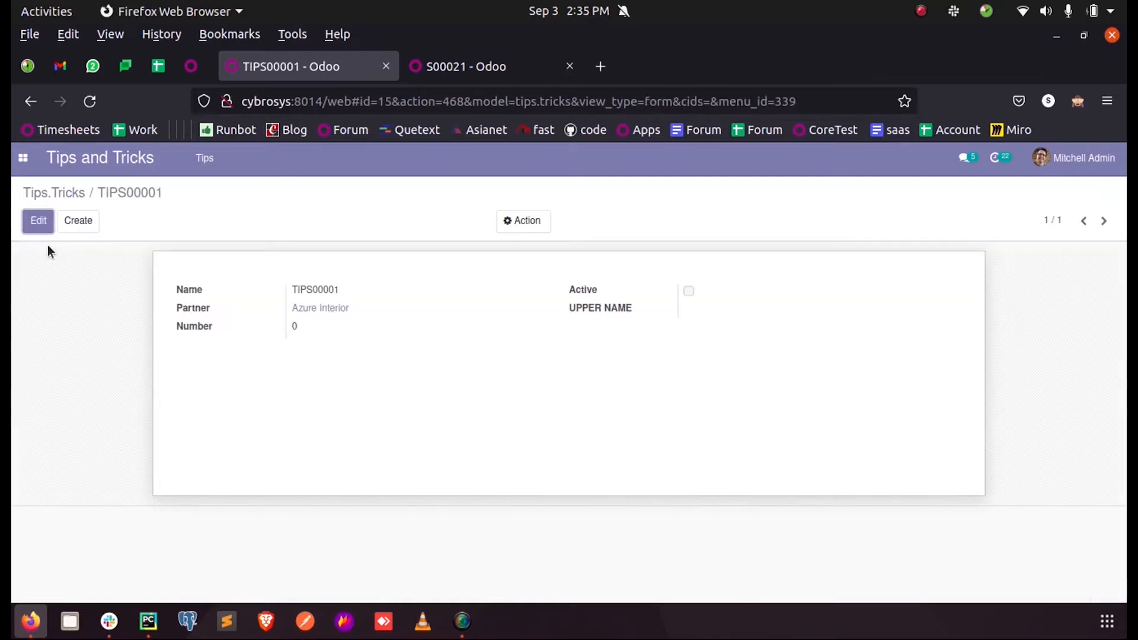
{"action": "left_click", "coordinate": [35, 222]}
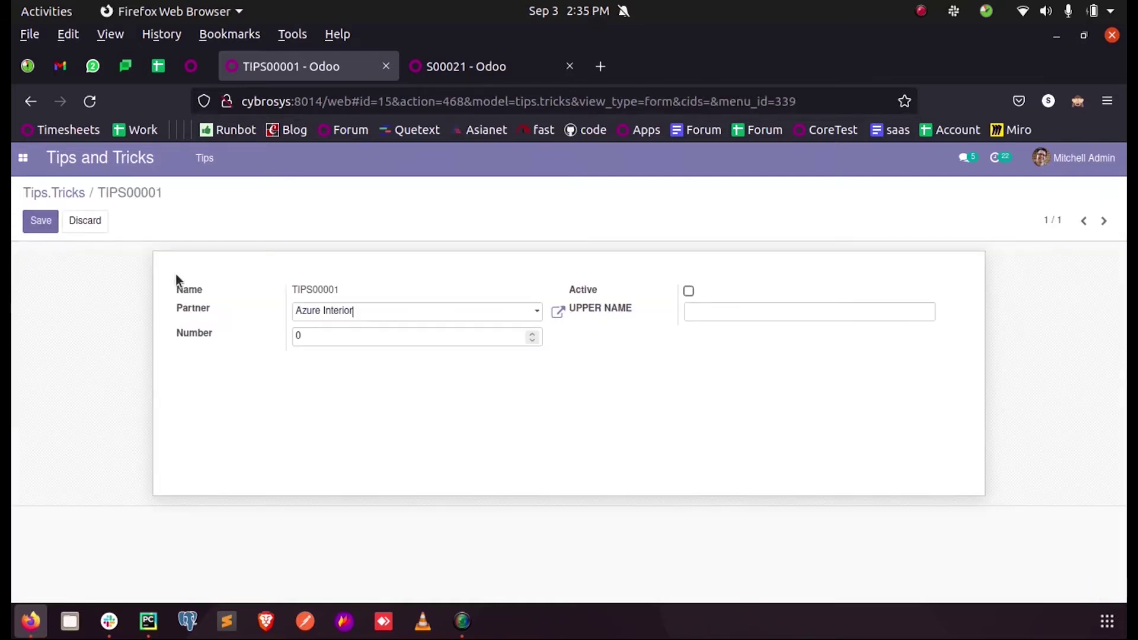
Step: Confirm the Partner field still offers Create, then discard the new partner, keeping Azure Interior
{"action": "left_click", "coordinate": [198, 309]}
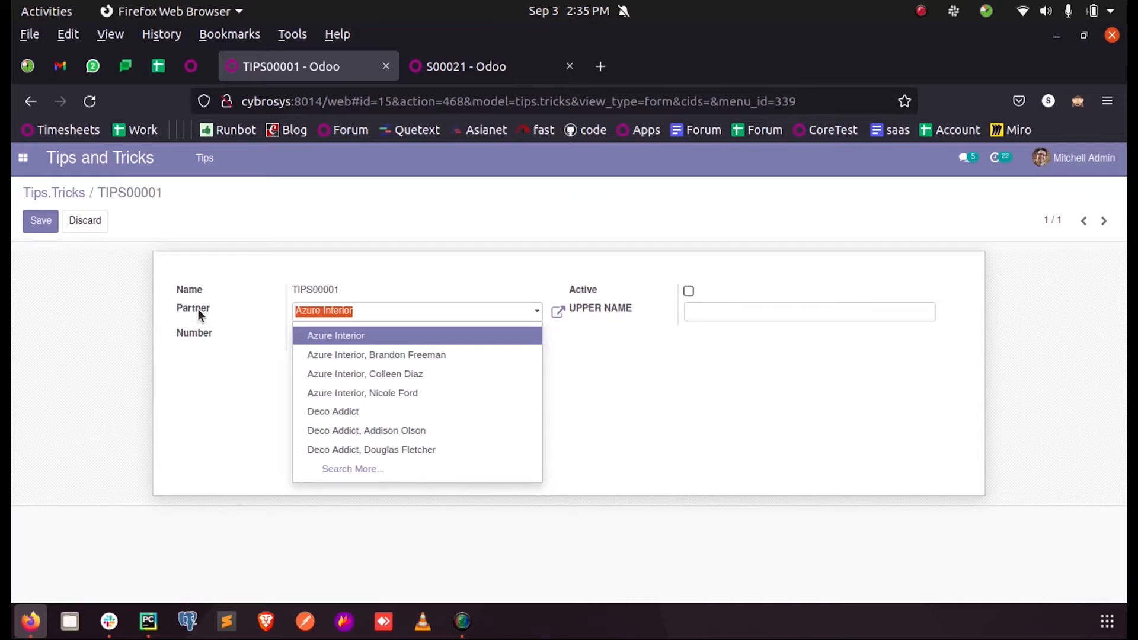
{"action": "type", "text": "T"}
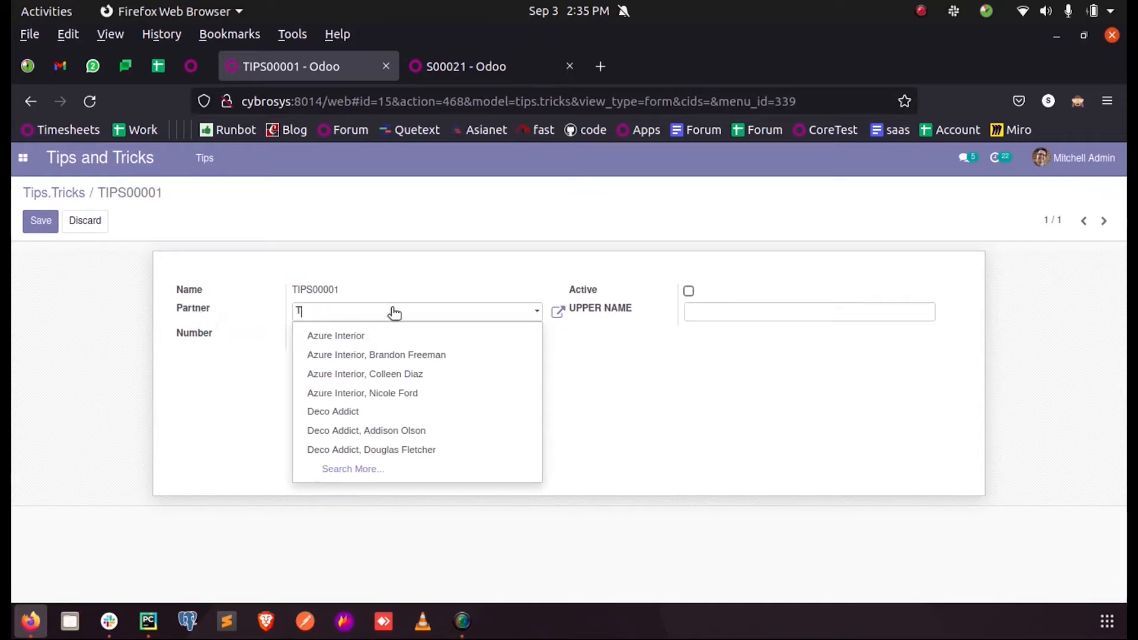
{"action": "type", "text": "Est"}
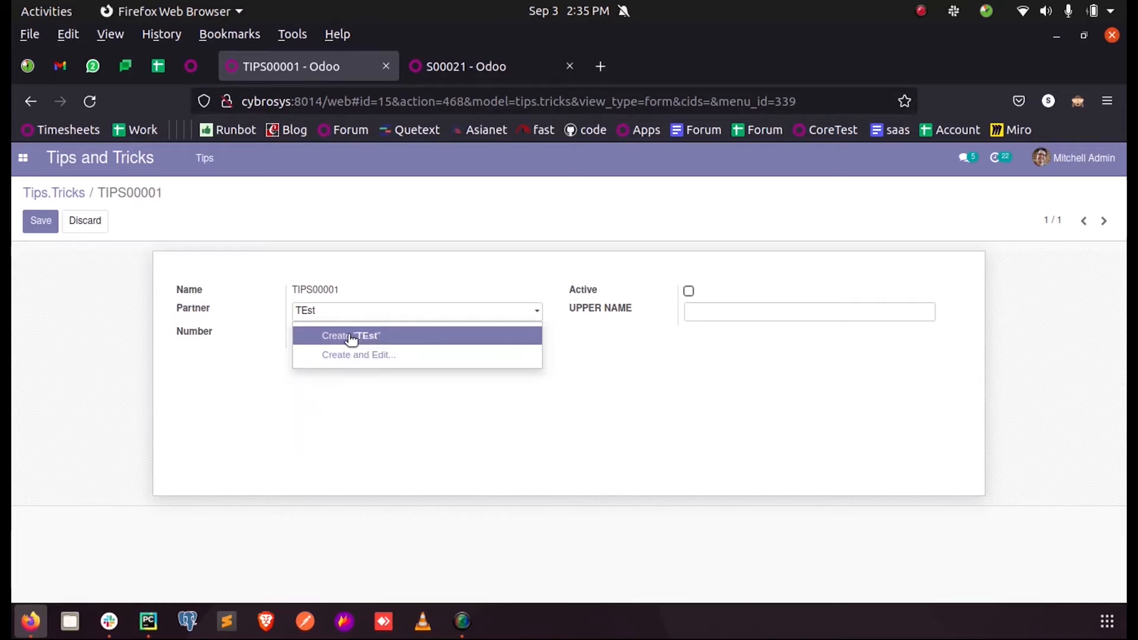
{"action": "left_click", "coordinate": [299, 421]}
{"action": "left_click", "coordinate": [496, 257]}
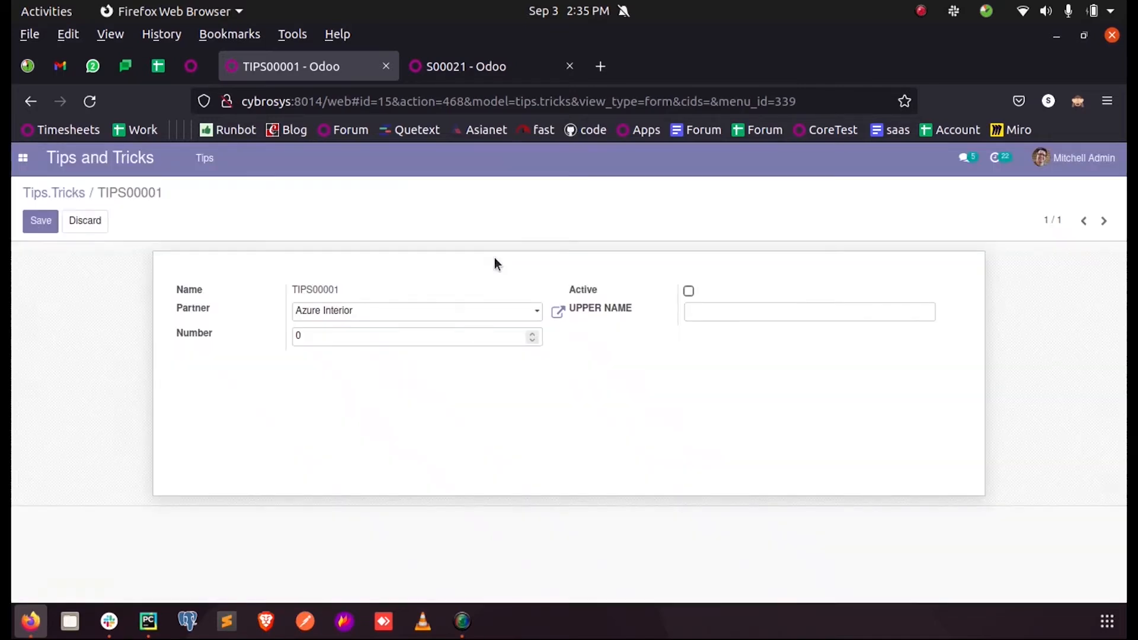
{"action": "left_click", "coordinate": [148, 621]}
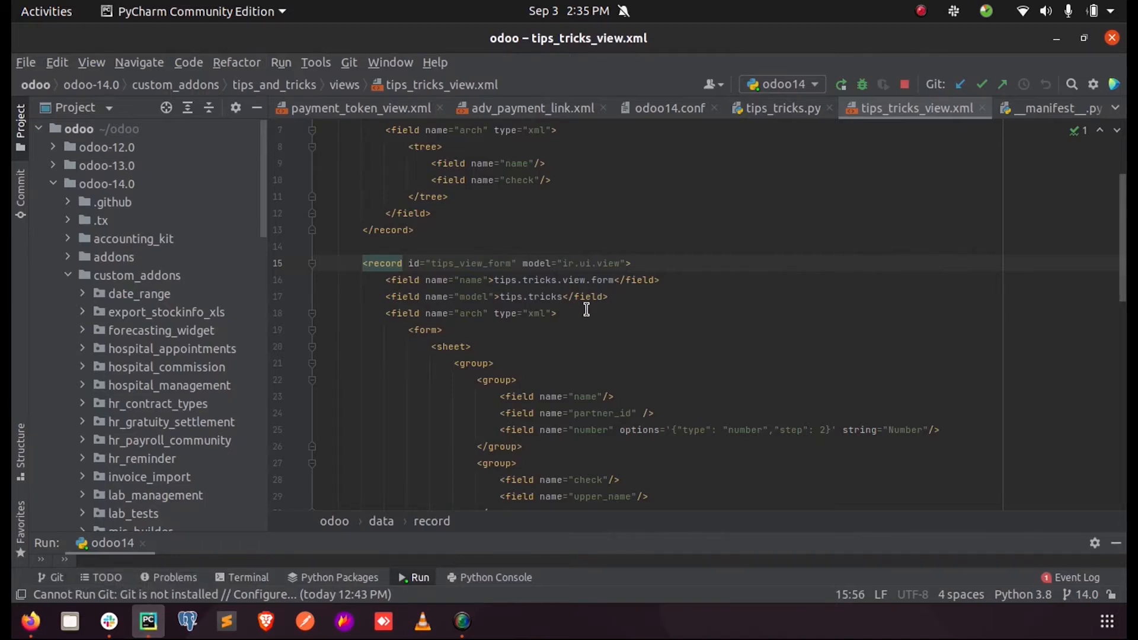
{"action": "scroll", "coordinate": [587, 310], "scroll_direction": "down", "scroll_amount": 3}
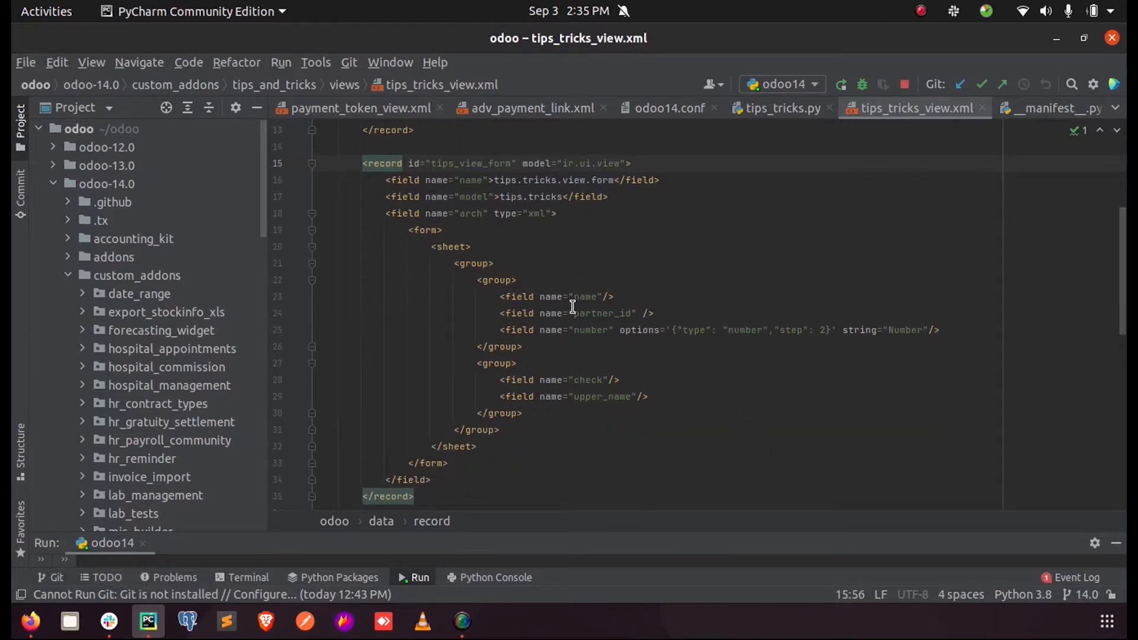
Step: Add options no_create_edit and no_create to partner_id on line 24 of tips_tricks_view.xml and restart the server
{"action": "left_click_drag", "start_coordinate": [572, 313], "coordinate": [634, 313]}
{"action": "left_click", "coordinate": [642, 313]}
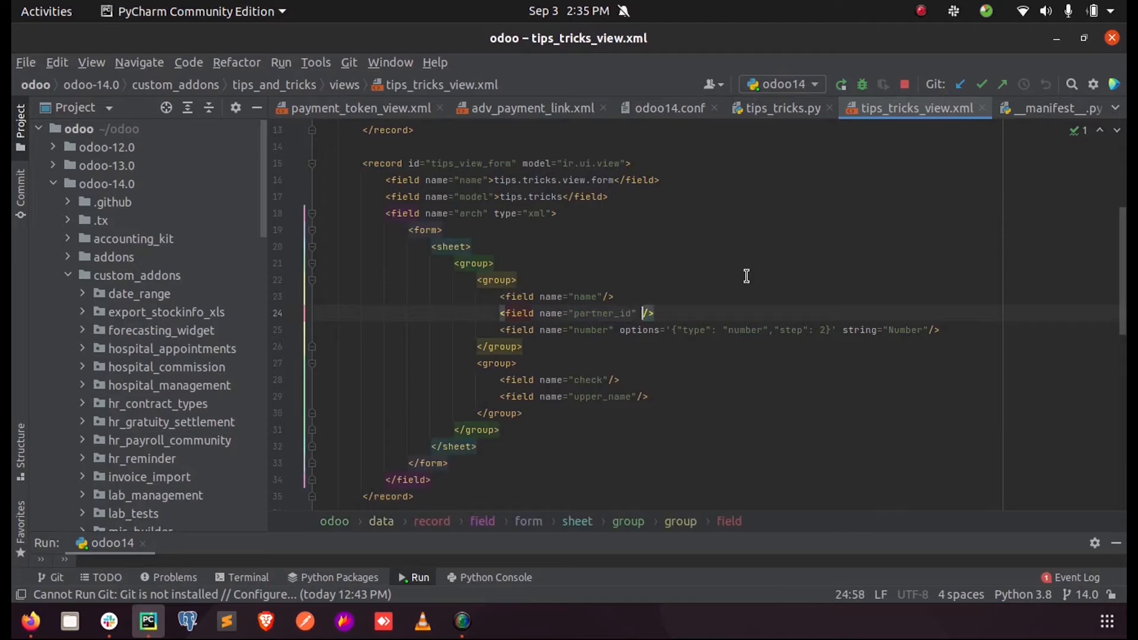
{"action": "type", "text": "options=\"{'no_create_edit': True, 'no_create': True}\""}
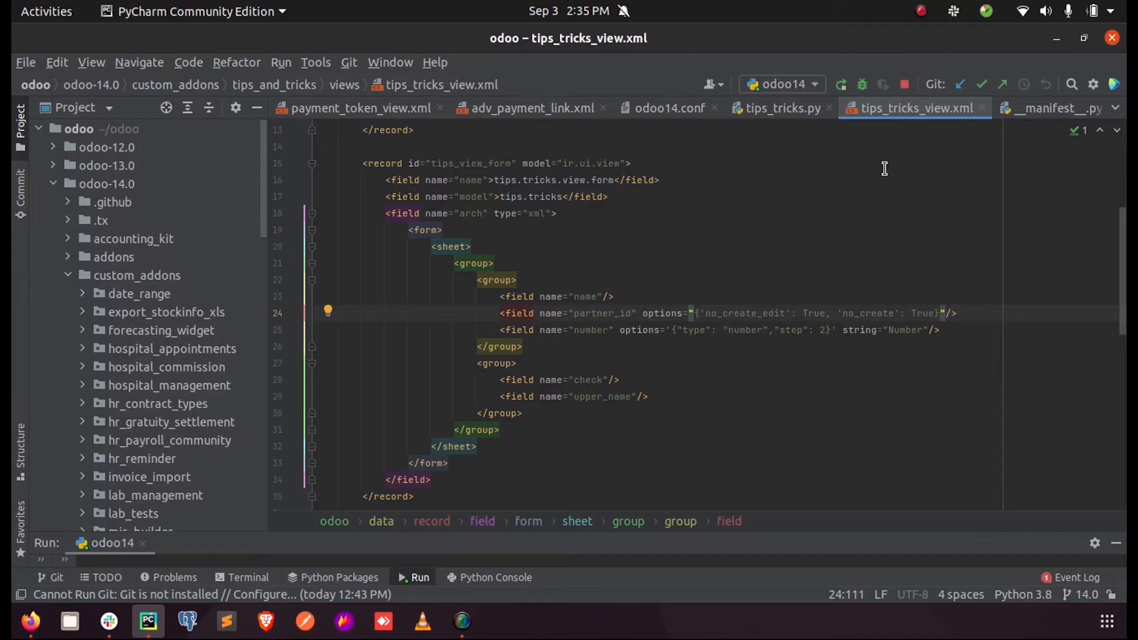
{"action": "left_click", "coordinate": [844, 82]}
{"action": "key", "text": "alt+Tab"}
Step: Find the 'tips' module in Apps without the Apps filter and upgrade Odoo Tips & Tricks
{"action": "left_click", "coordinate": [24, 157]}
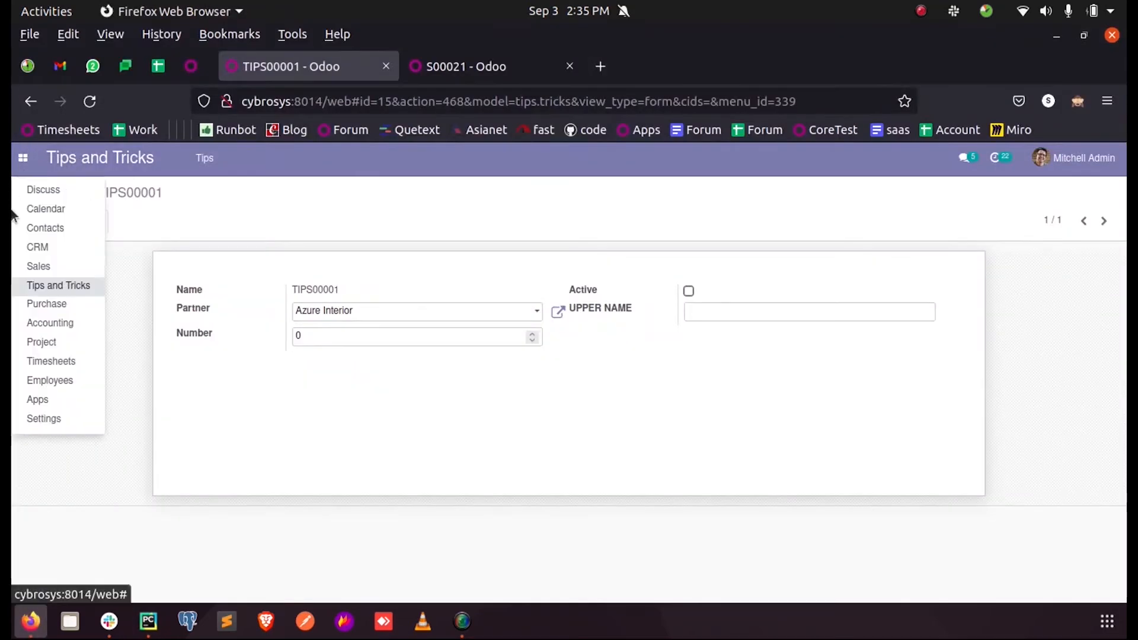
{"action": "left_click", "coordinate": [37, 400]}
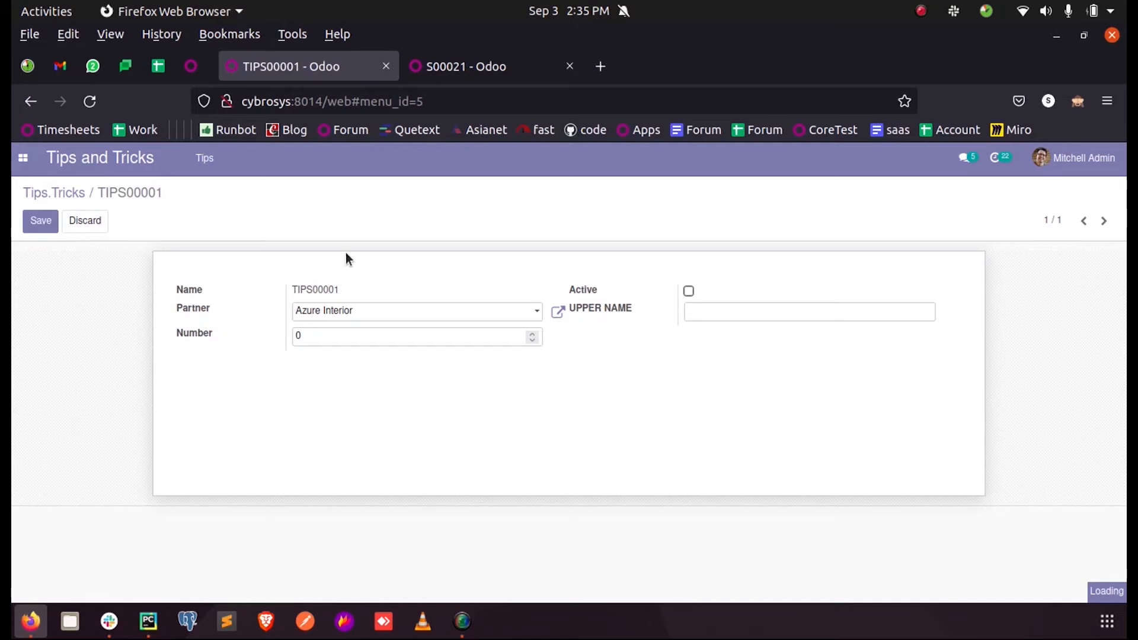
{"action": "key", "text": "BackSpace"}
{"action": "type", "text": "tips"}
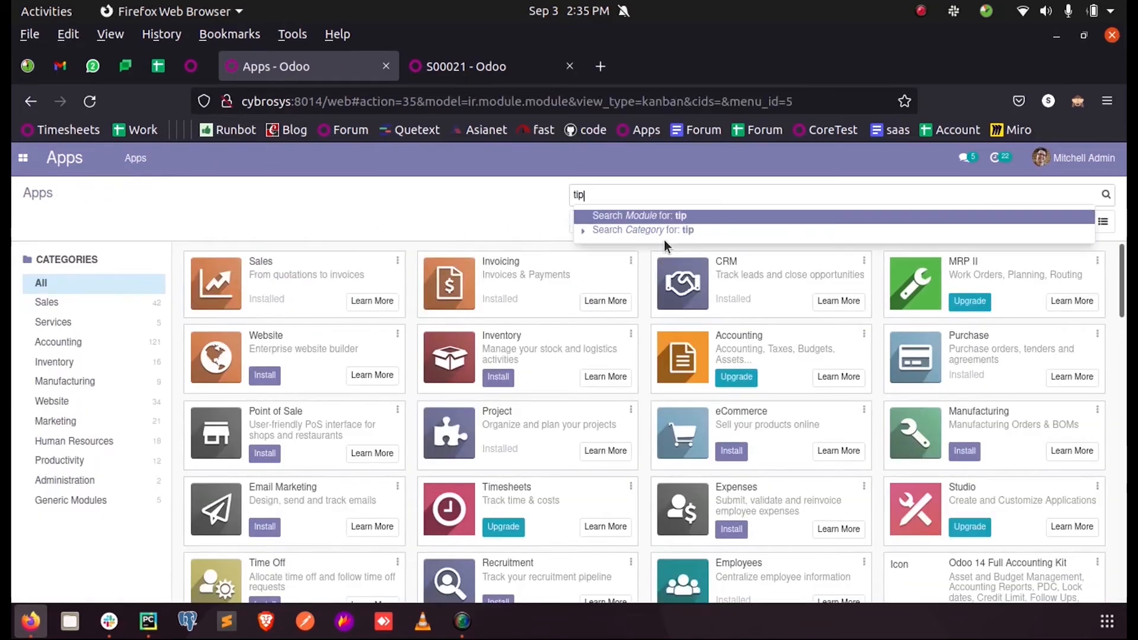
{"action": "key", "text": "Return"}
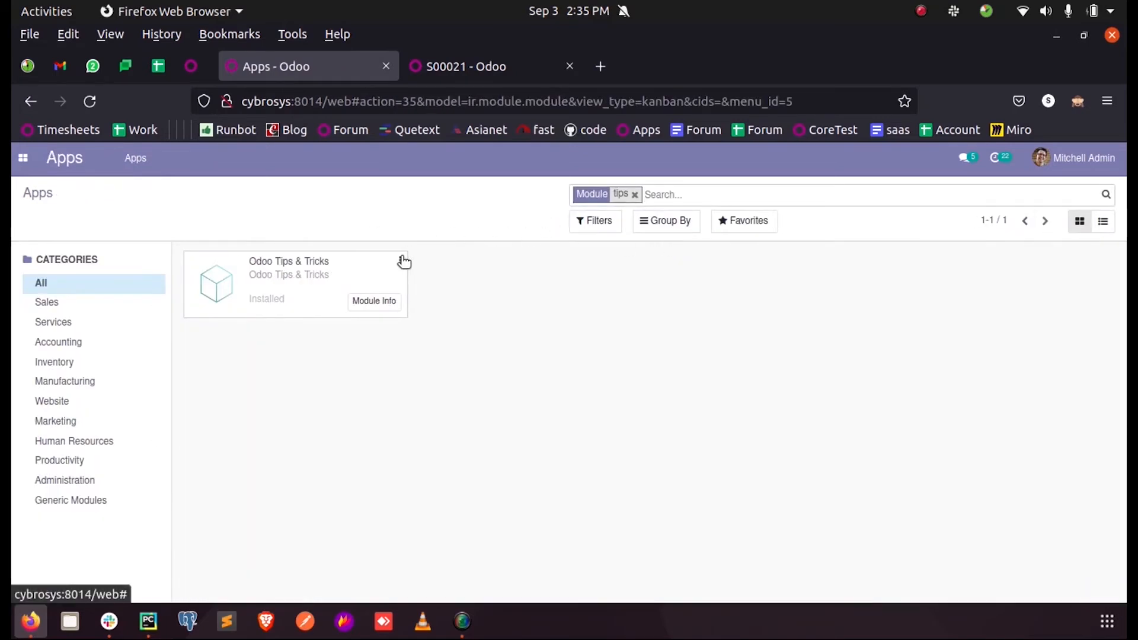
{"action": "left_click", "coordinate": [399, 260]}
{"action": "left_click", "coordinate": [361, 304]}
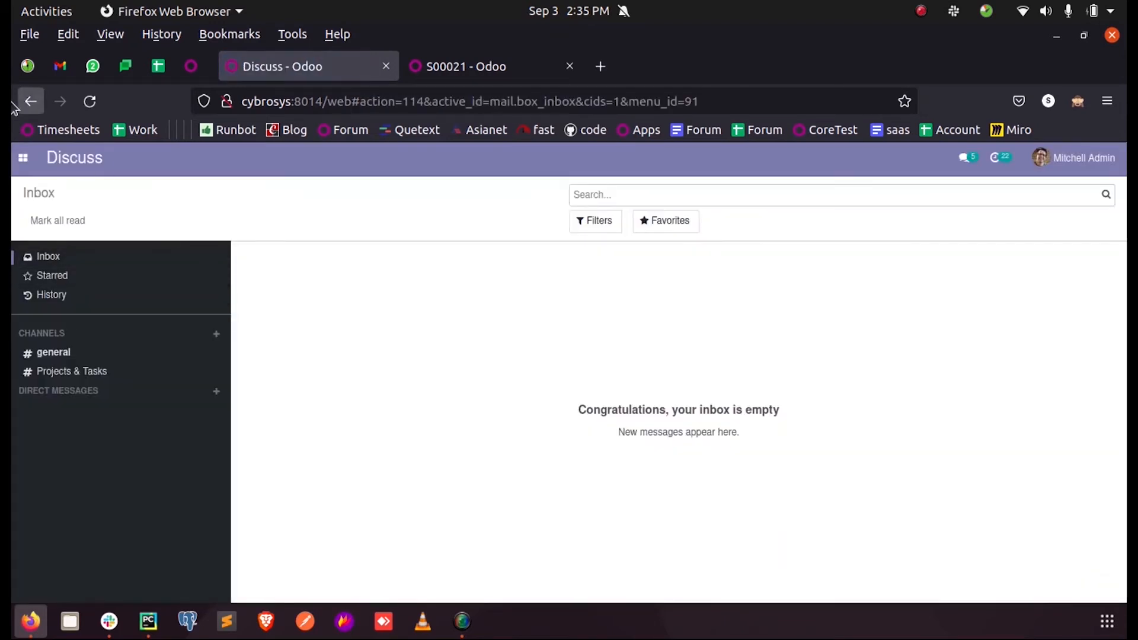
Step: Reach tip TIPS00001 in the Tips and Tricks app again and start editing it
{"action": "left_click", "coordinate": [23, 158]}
{"action": "left_click", "coordinate": [63, 285]}
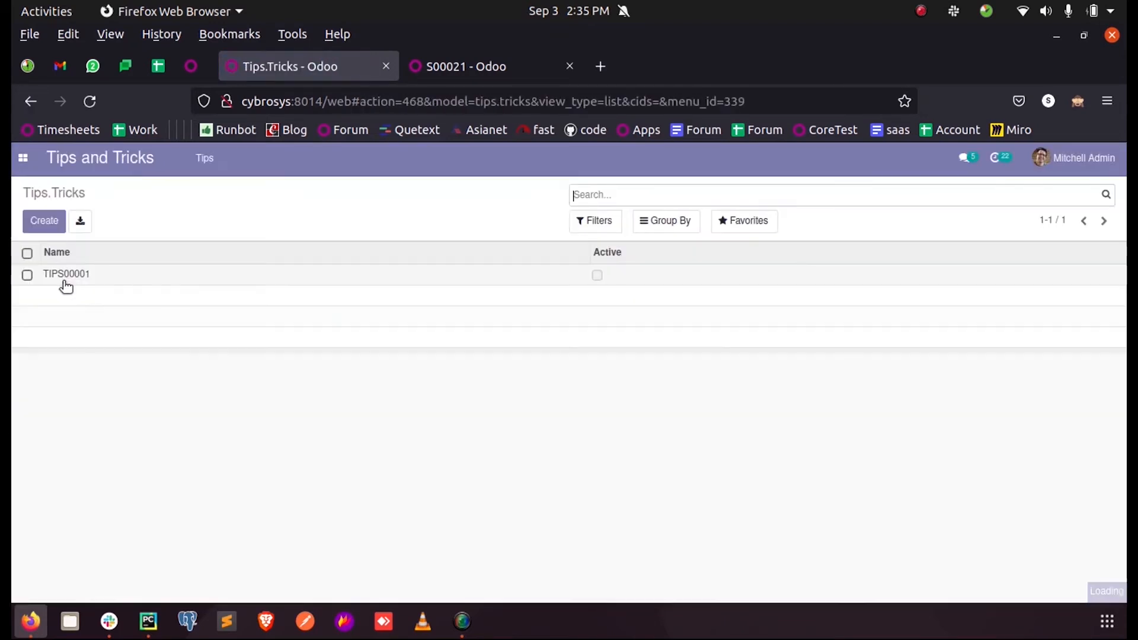
{"action": "left_click", "coordinate": [90, 274]}
{"action": "left_click", "coordinate": [39, 221]}
Step: Verify the Partner field lists only existing partners with no Create option, then clear the typed name
{"action": "left_click", "coordinate": [374, 313]}
{"action": "type", "text": "testnsvnsknvsn"}
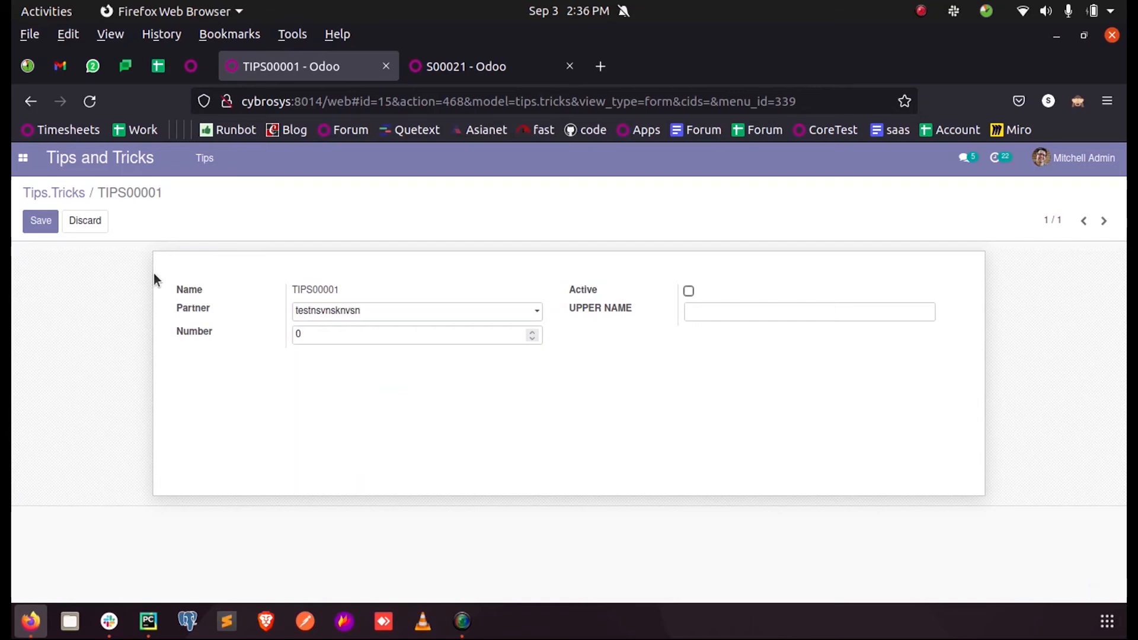
{"action": "left_click_drag", "start_coordinate": [366, 311], "coordinate": [278, 283]}
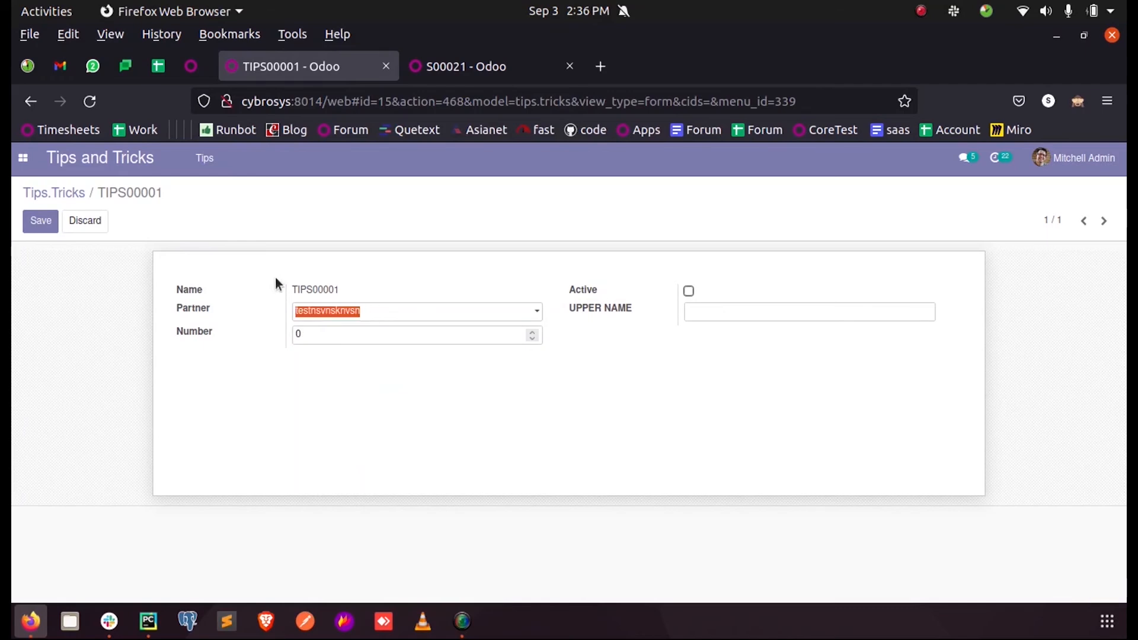
{"action": "key", "text": "BackSpace"}
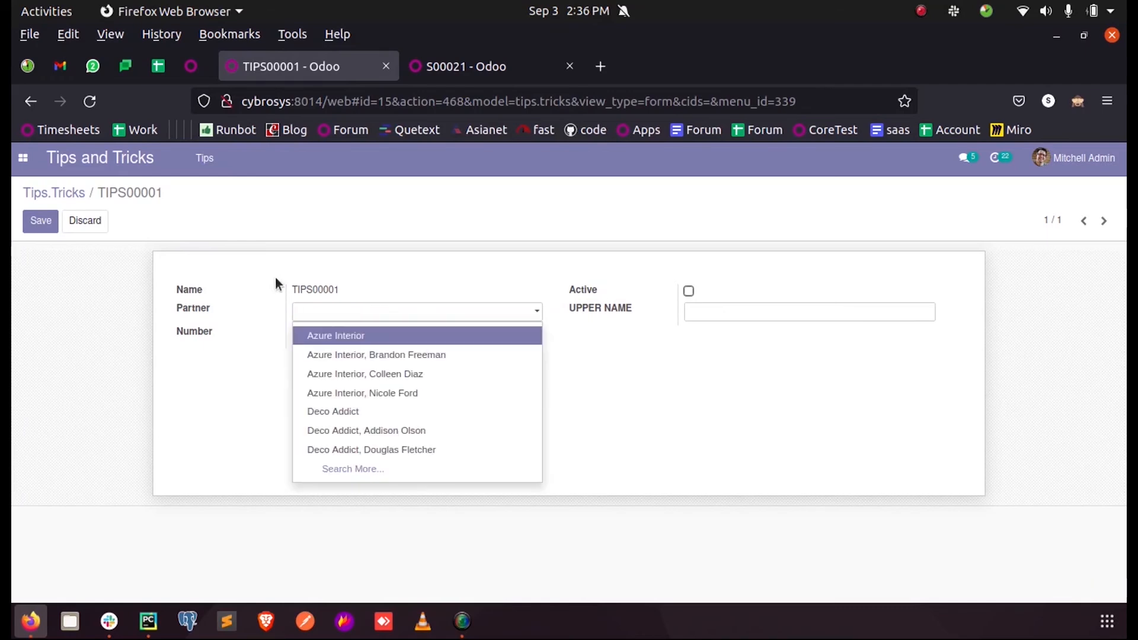